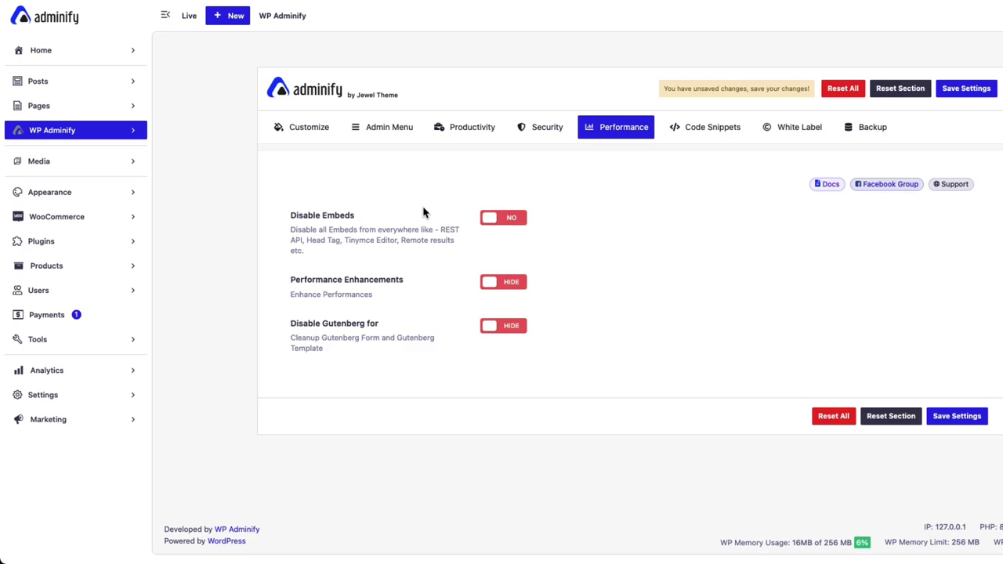
# Step: Open the Add New Post editor from the Posts section in a separate browser tab
pyautogui.click(227, 180)
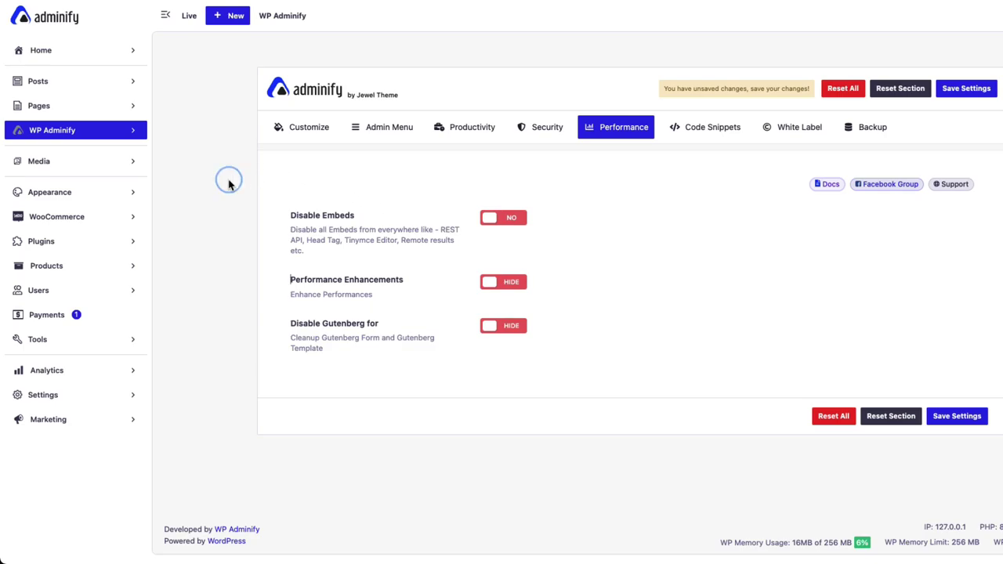
pyautogui.click(76, 83)
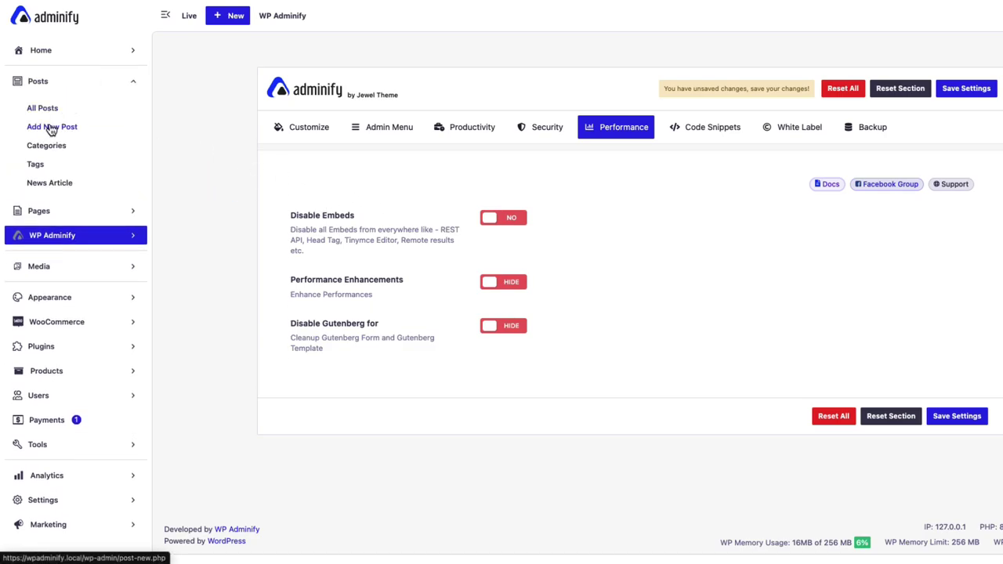
pyautogui.rightClick(51, 131)
pyautogui.click(68, 128)
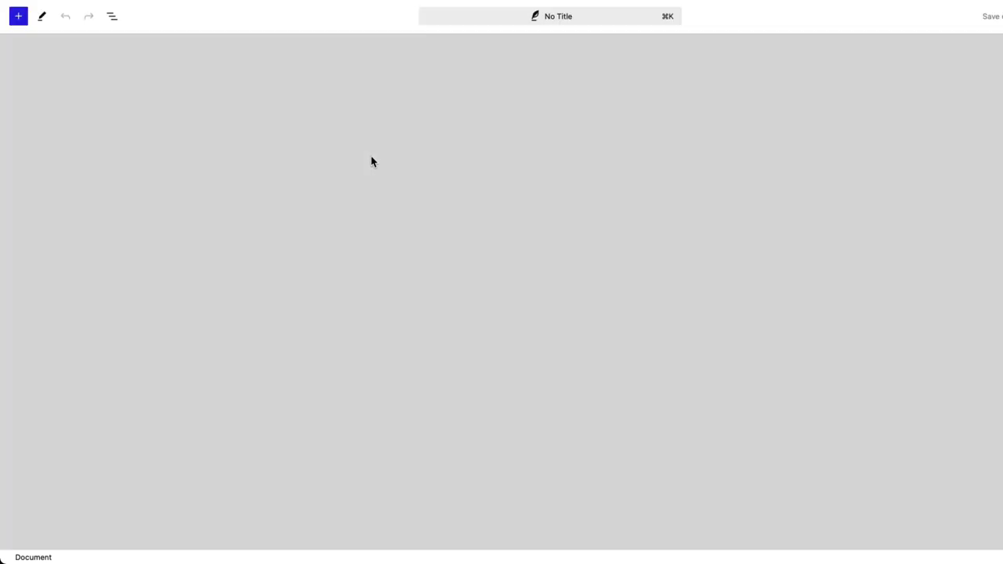
pyautogui.click(330, 182)
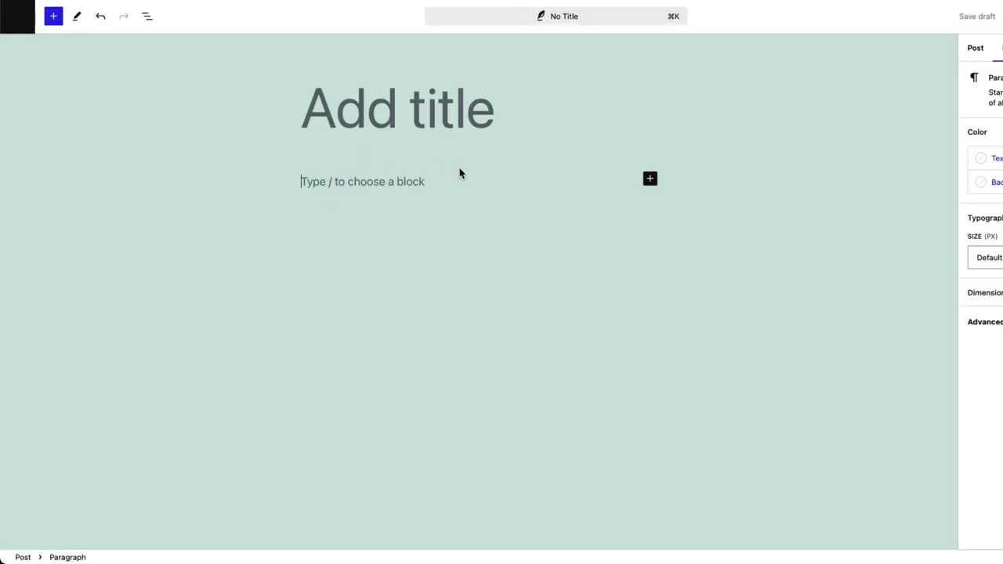
pyautogui.click(650, 179)
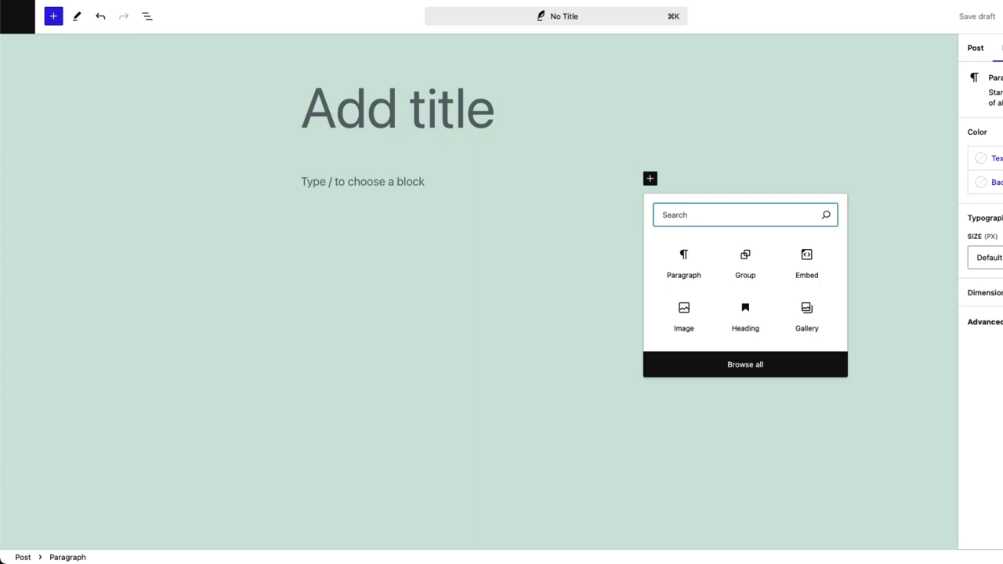
pyautogui.write('emb')
pyautogui.click(692, 268)
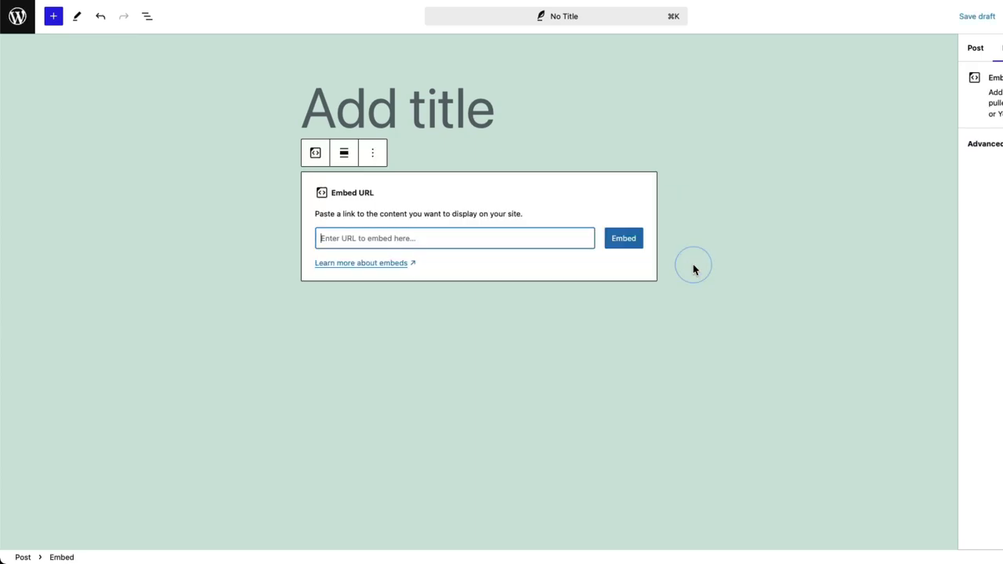
pyautogui.write('https://www.youtube.com/watch?v=oRDRfikj2z8')
pyautogui.click(623, 238)
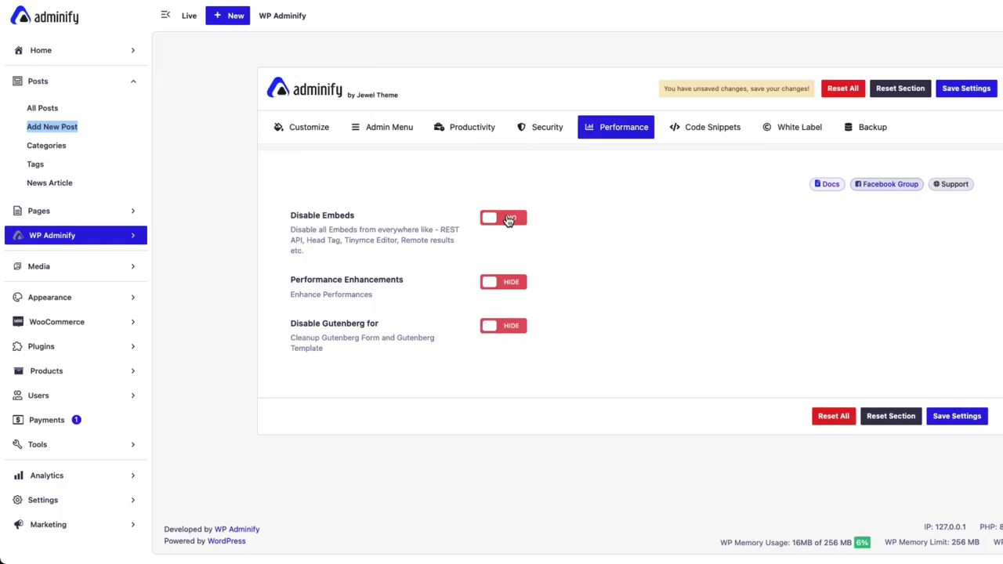
# Step: Turn on Disable Embeds in the WP Adminify Performance settings and save the settings
pyautogui.click(510, 218)
pyautogui.click(966, 88)
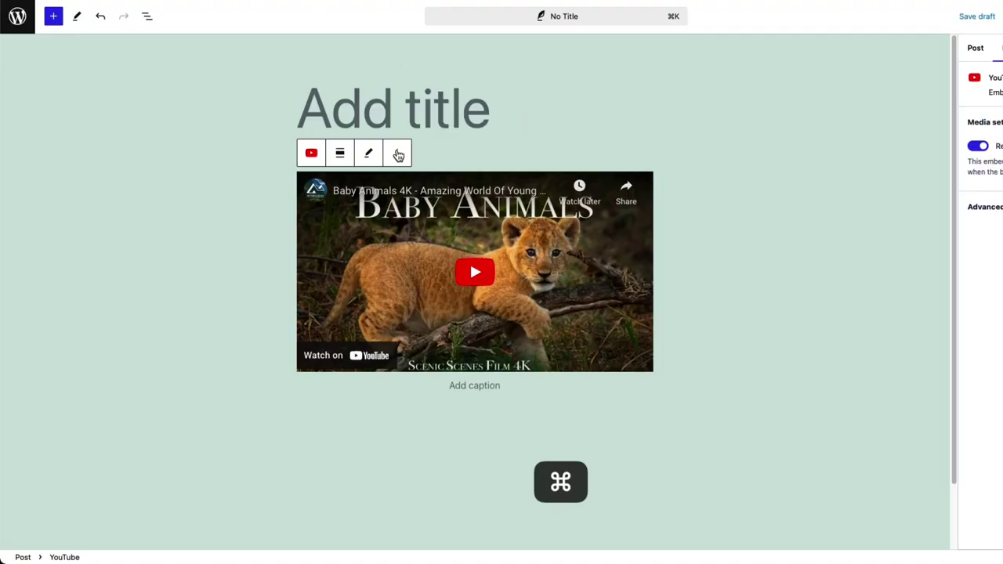
# Step: Delete the YouTube block from the new post and reload the editor without saving
pyautogui.click(396, 154)
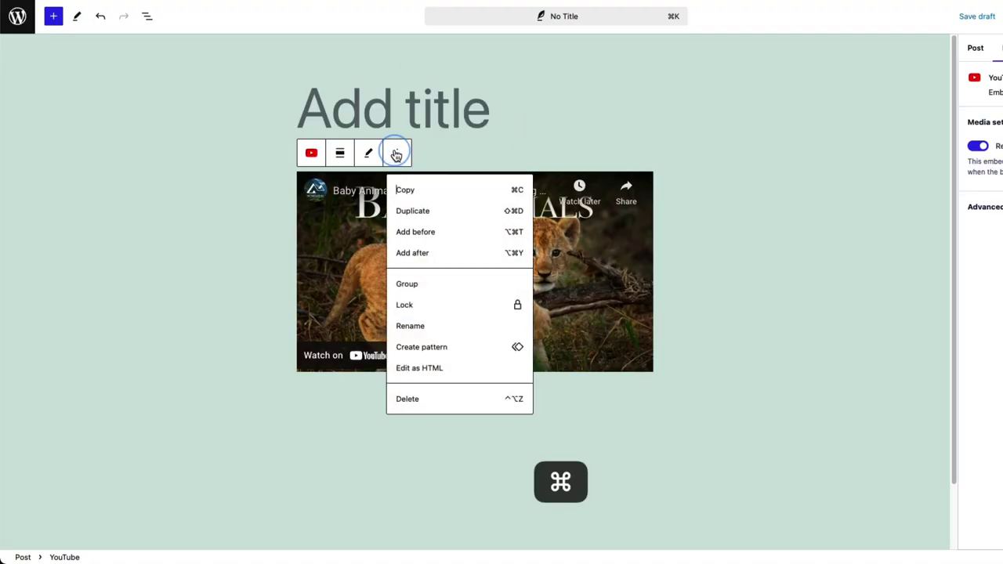
pyautogui.click(431, 401)
pyautogui.press('super+r')
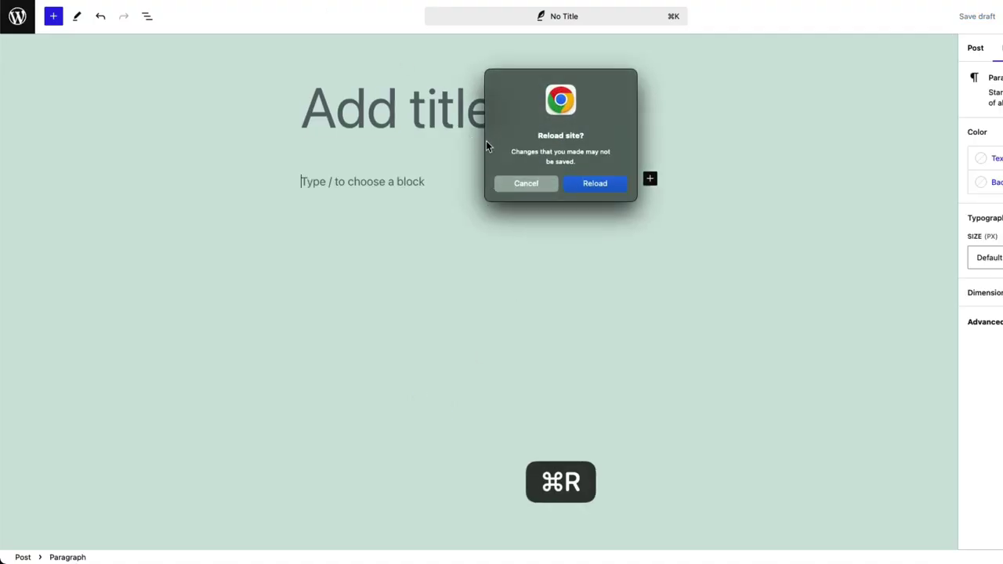
pyautogui.click(593, 183)
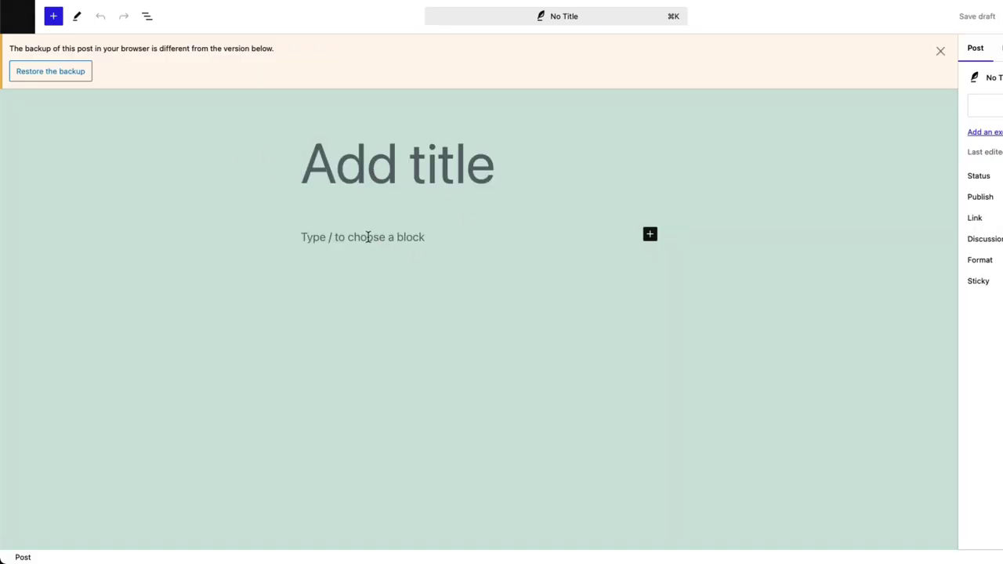
pyautogui.click(367, 236)
pyautogui.write('/em')
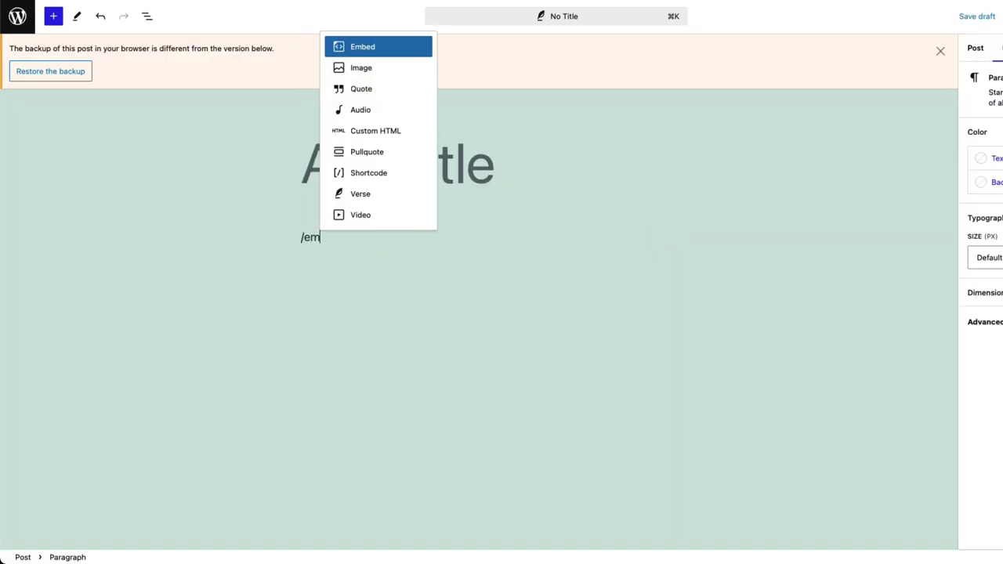
pyautogui.click(405, 54)
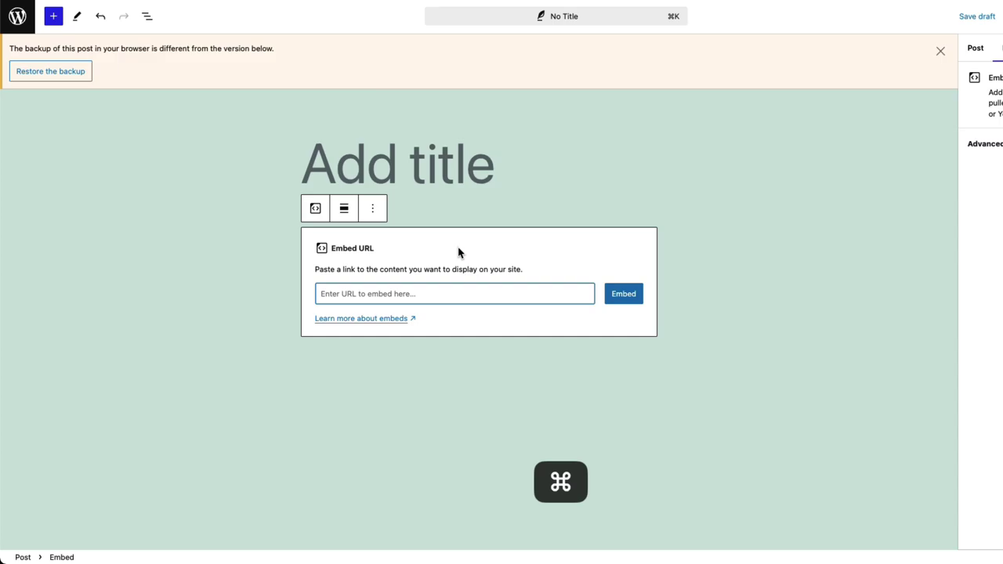
pyautogui.write('https://www.youtube.com/watch?v=oRDRfikj2z8')
pyautogui.click(623, 293)
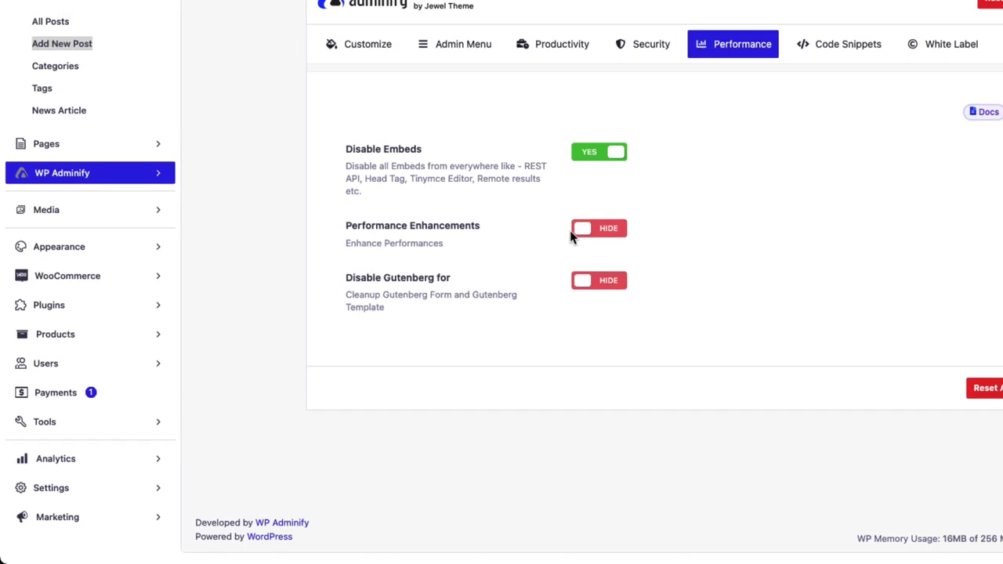
# Step: Turn off Disable Embeds and show the Performance Enhancements options in the Performance settings
pyautogui.click(620, 216)
pyautogui.scroll(-1, 542, 363)
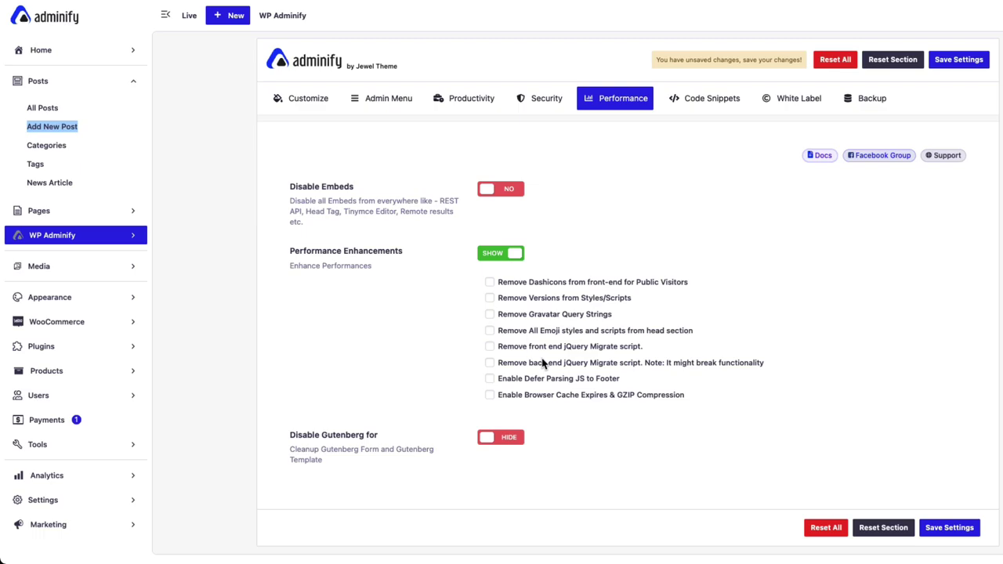
pyautogui.scroll(-1, 543, 363)
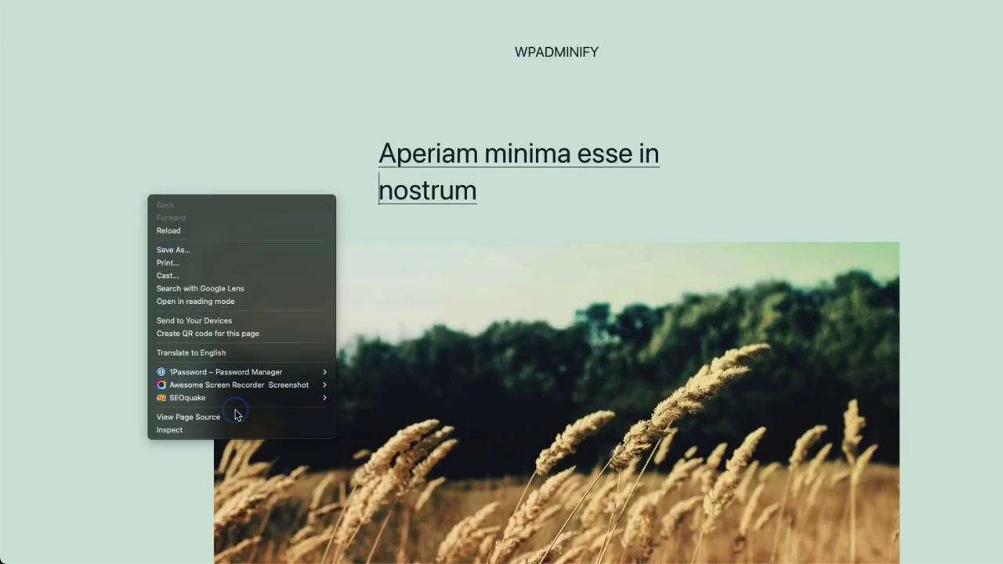
# Step: Enable Remove Versions from Styles/Scripts, save the settings and reload the site's page source to check the asset links
pyautogui.scroll(-1, 697, 337)
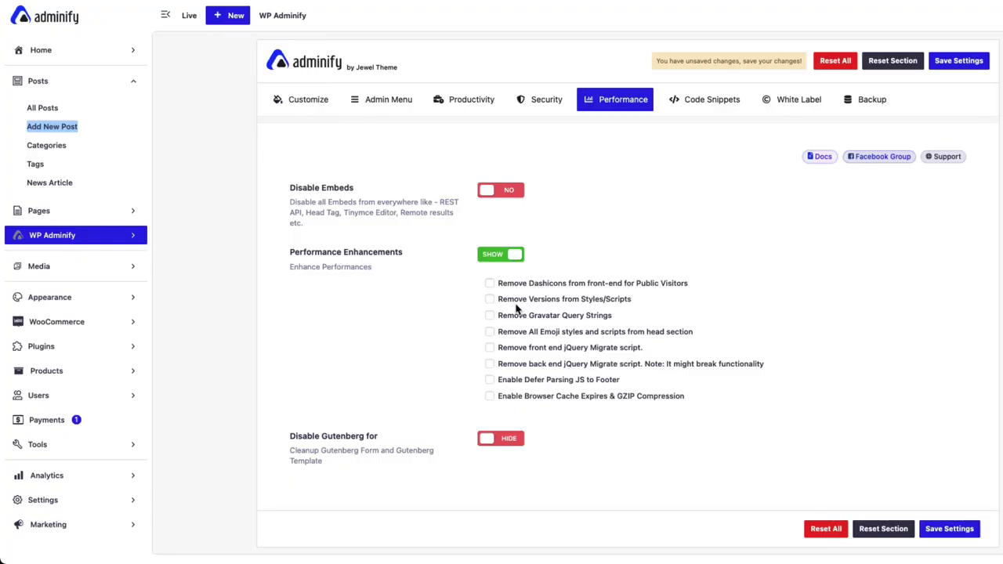
pyautogui.click(570, 300)
pyautogui.click(957, 60)
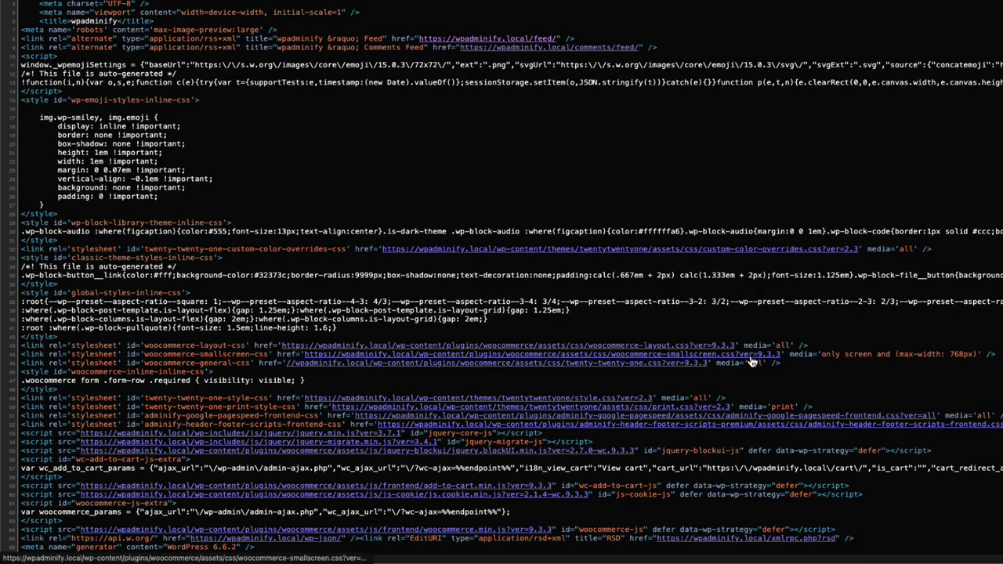
pyautogui.press('super+r')
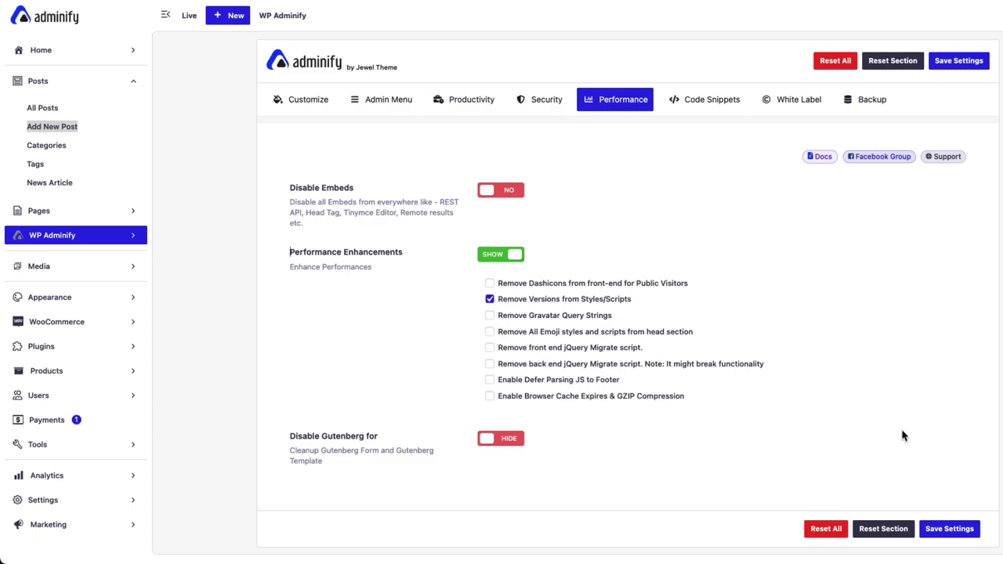
# Step: Show the Disable Gutenberg for options and look through the site's page source
pyautogui.scroll(-1, 731, 394)
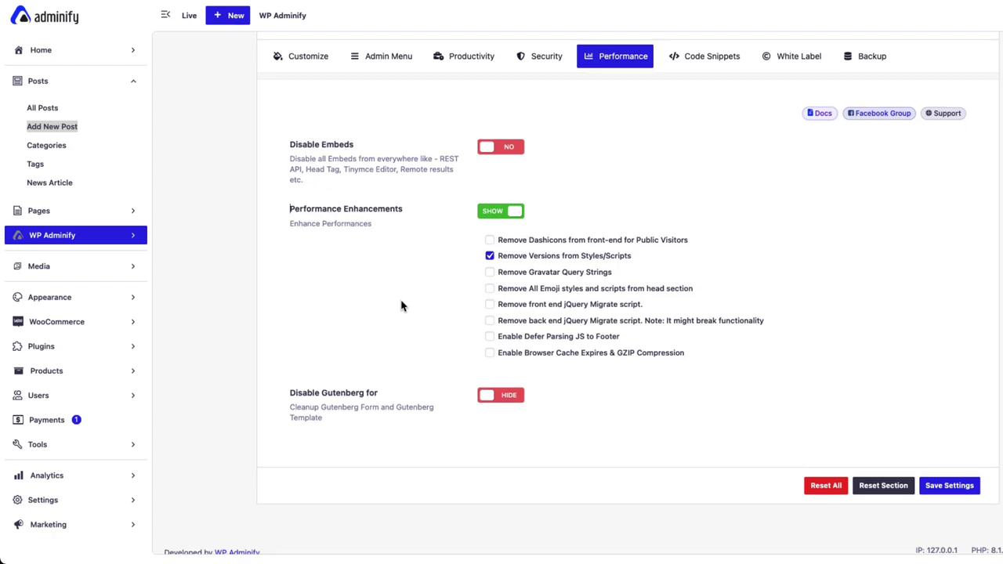
pyautogui.scroll(-1, 401, 305)
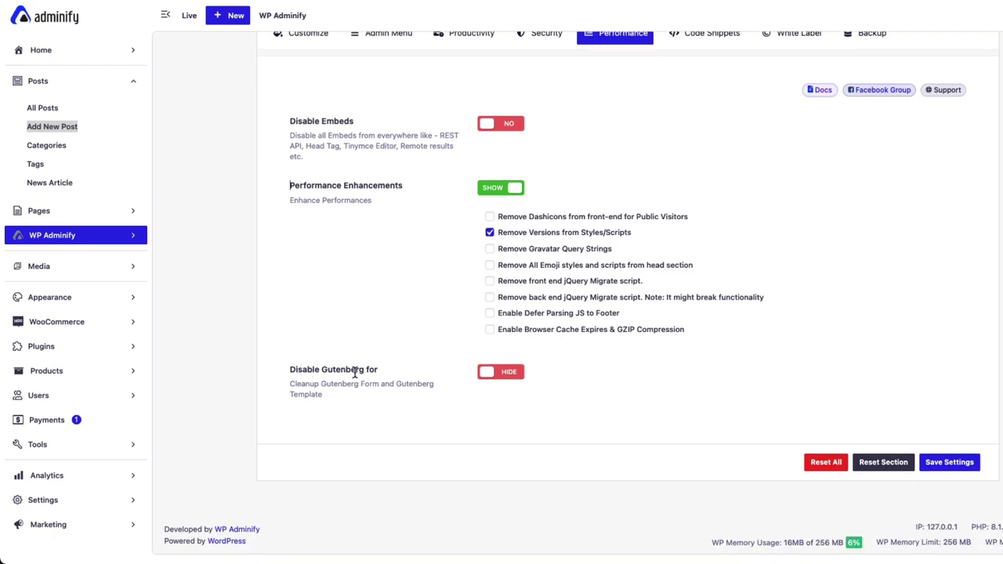
pyautogui.click(502, 376)
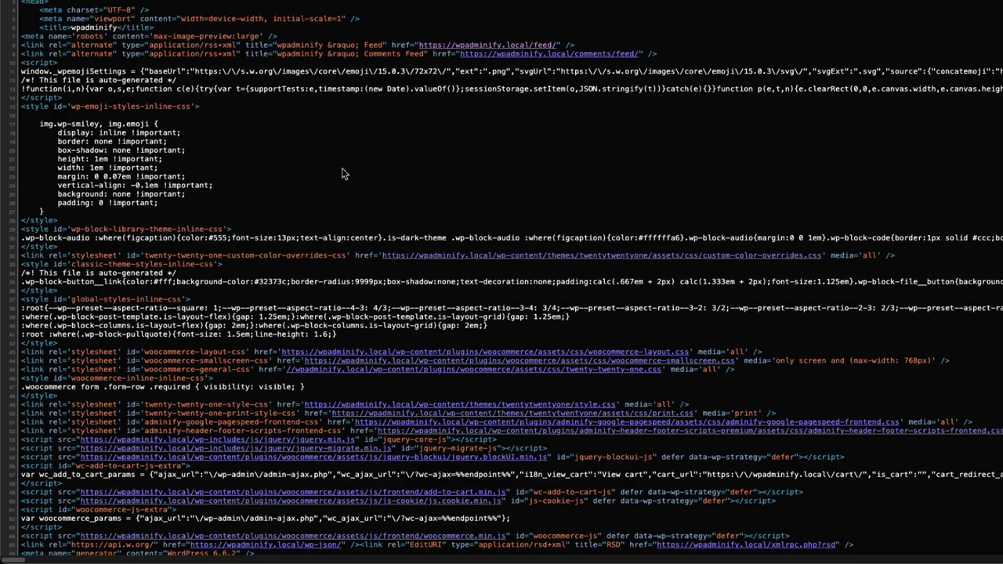
pyautogui.scroll(1, 341, 173)
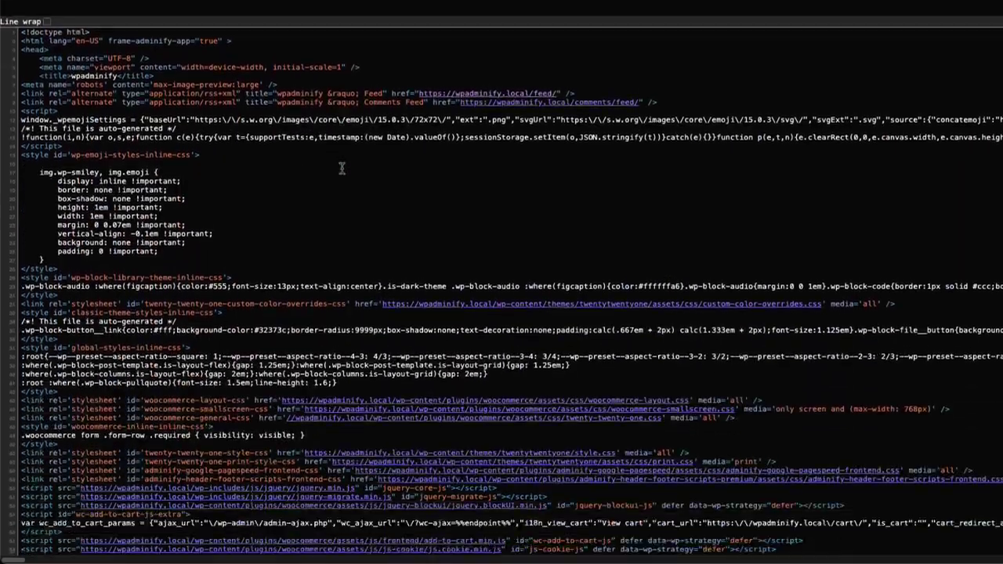
pyautogui.scroll(-5, 342, 173)
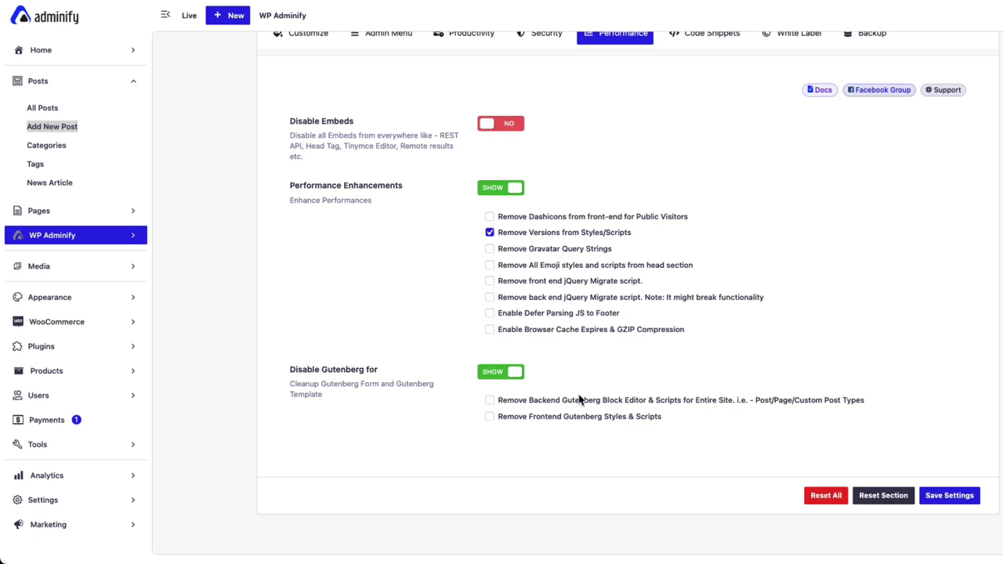
# Step: Open another Add New Post editor in a separate browser tab
pyautogui.rightClick(64, 132)
pyautogui.click(73, 127)
# Step: Enable Remove Backend Gutenberg Block Editor & Scripts for Entire Site, save the settings and reload the new post editor
pyautogui.click(525, 402)
pyautogui.click(950, 495)
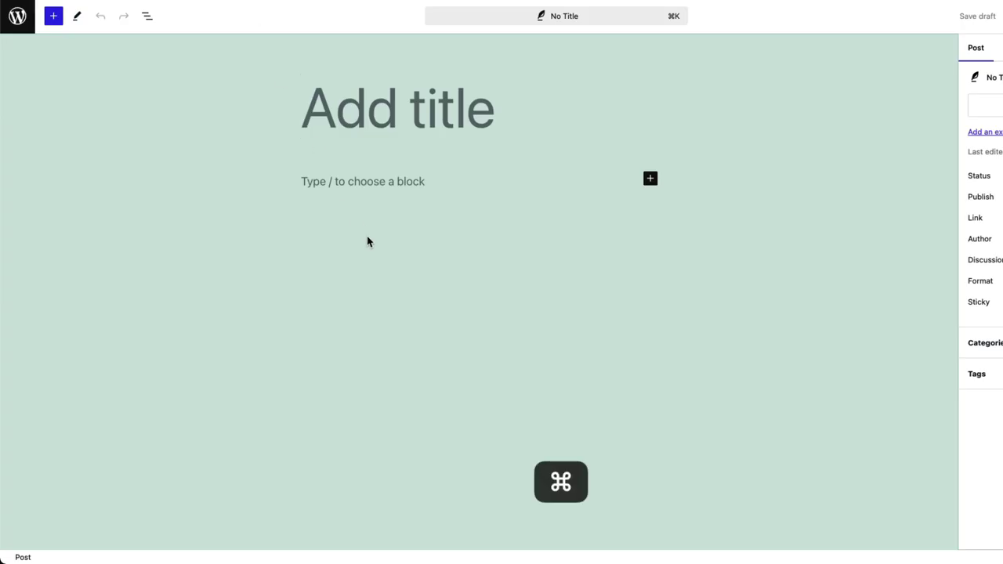
pyautogui.press('super+r')
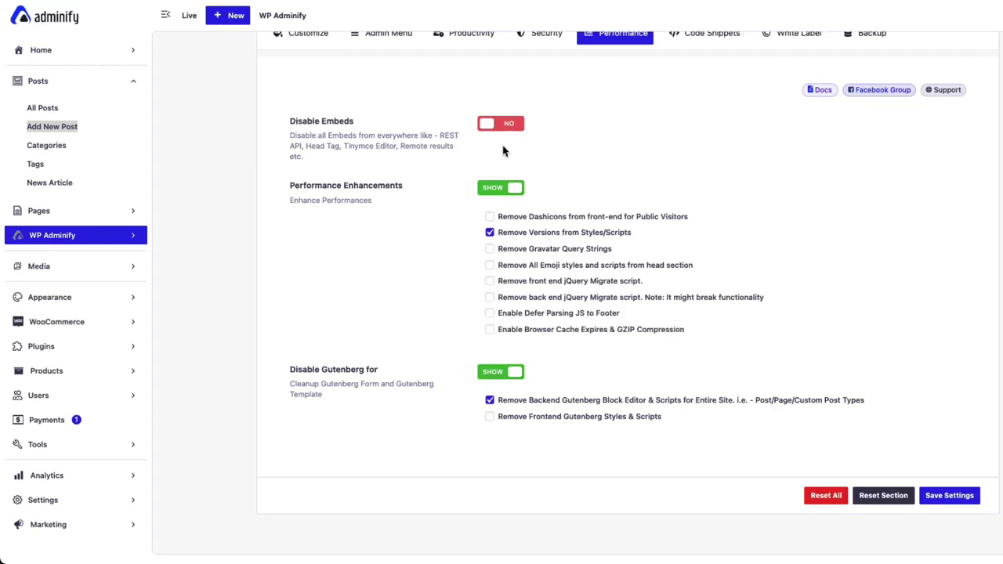
# Step: Open the Code Snippets settings of WP Adminify
pyautogui.scroll(1, 504, 151)
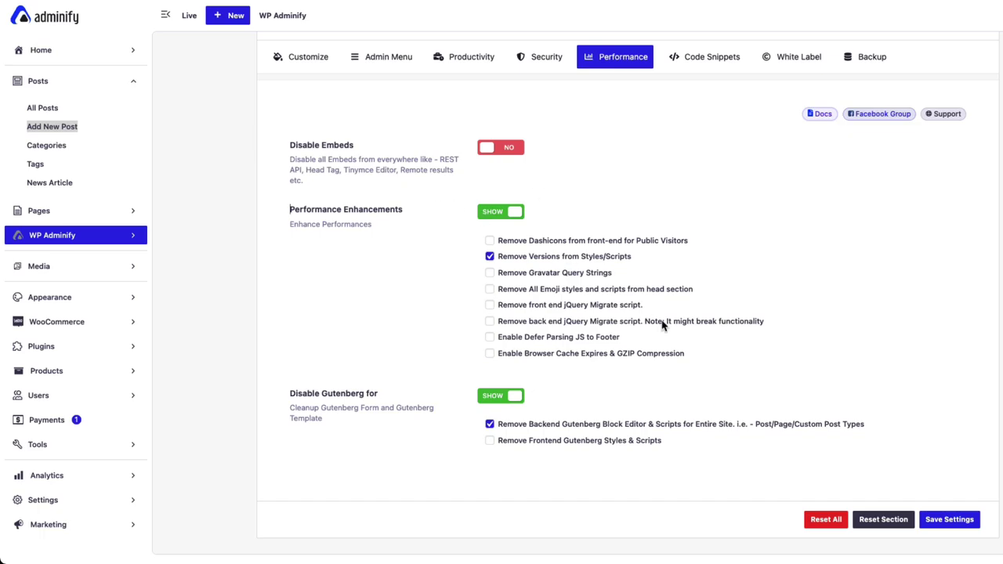
pyautogui.click(708, 62)
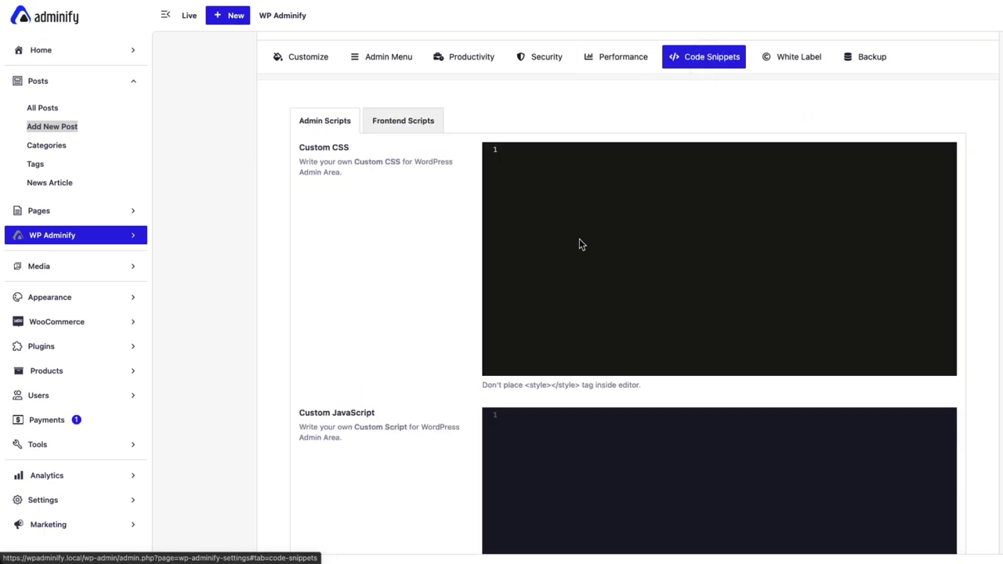